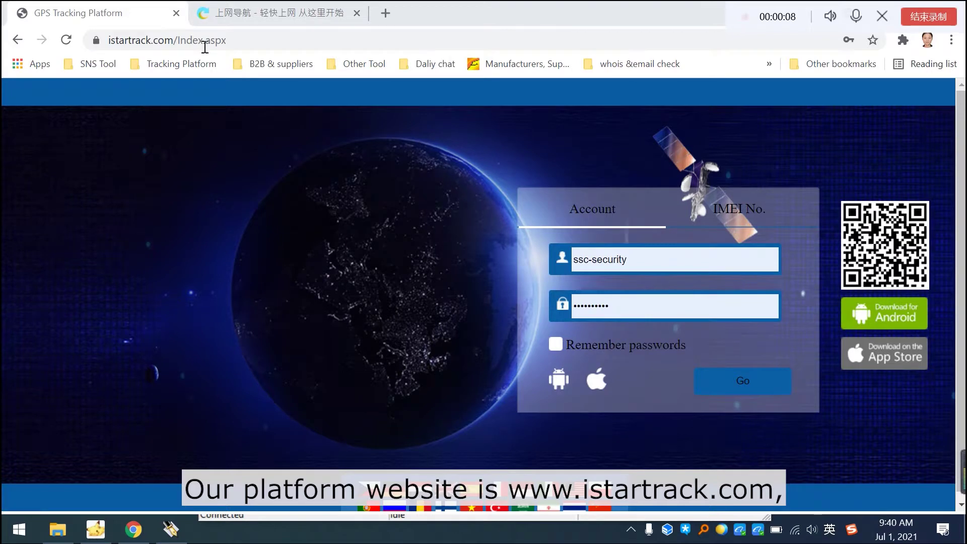
Sign in to the iStartrack platform using the saved login for the distributor account.
left_click(142, 46)
left_click(145, 42)
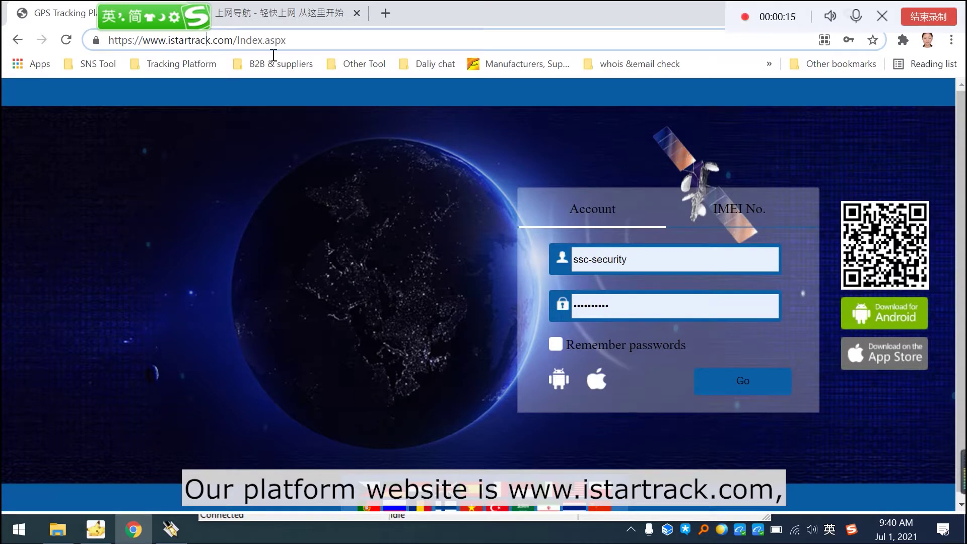
left_click(661, 263)
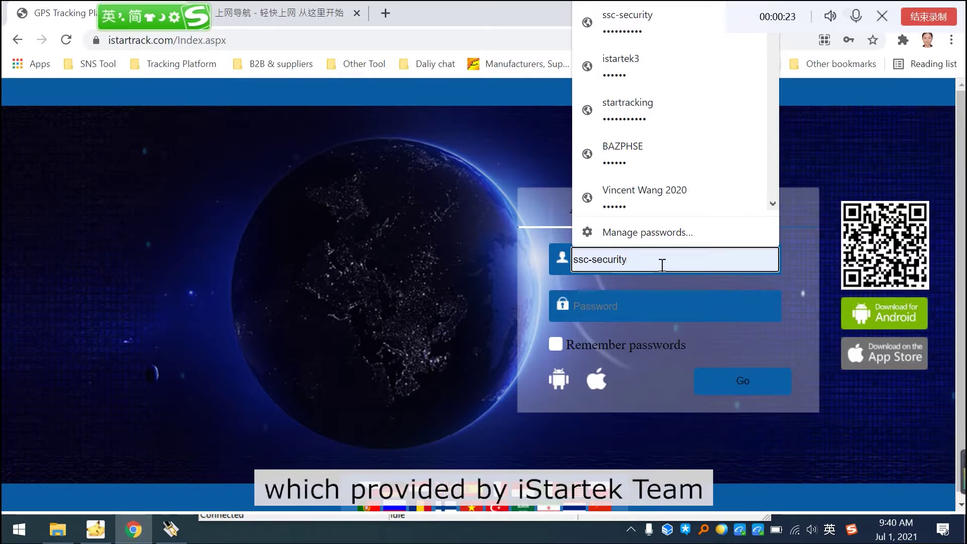
left_click_drag(660, 265, 574, 263)
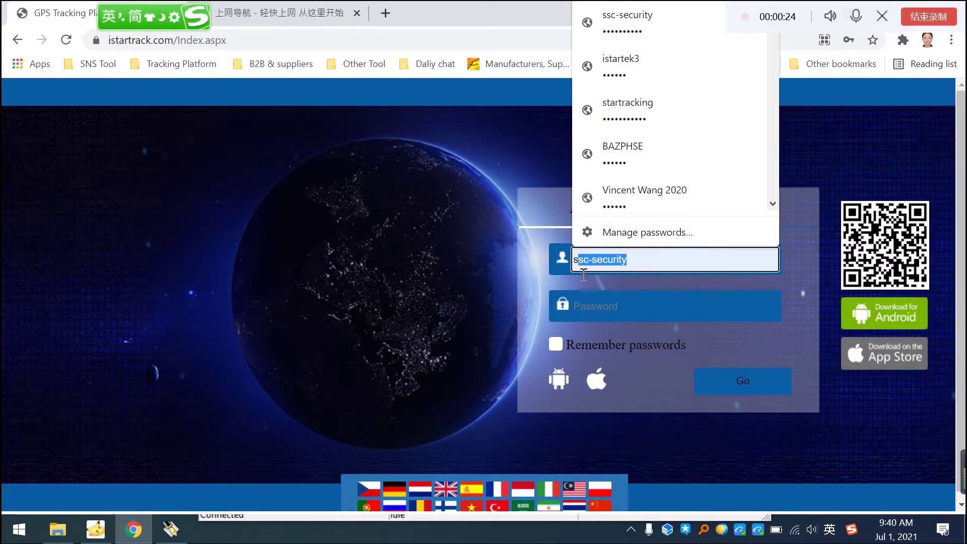
type("istartek")
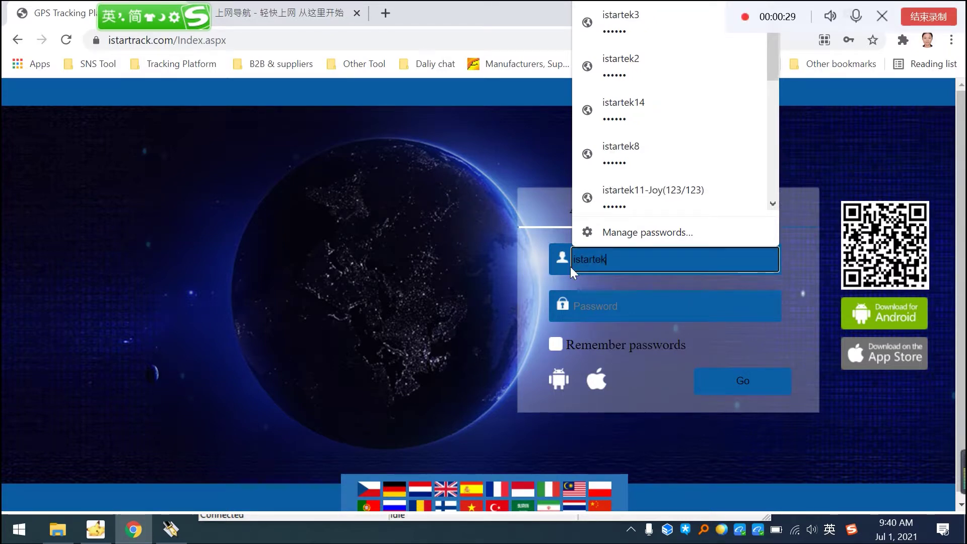
type("8")
left_click(633, 302)
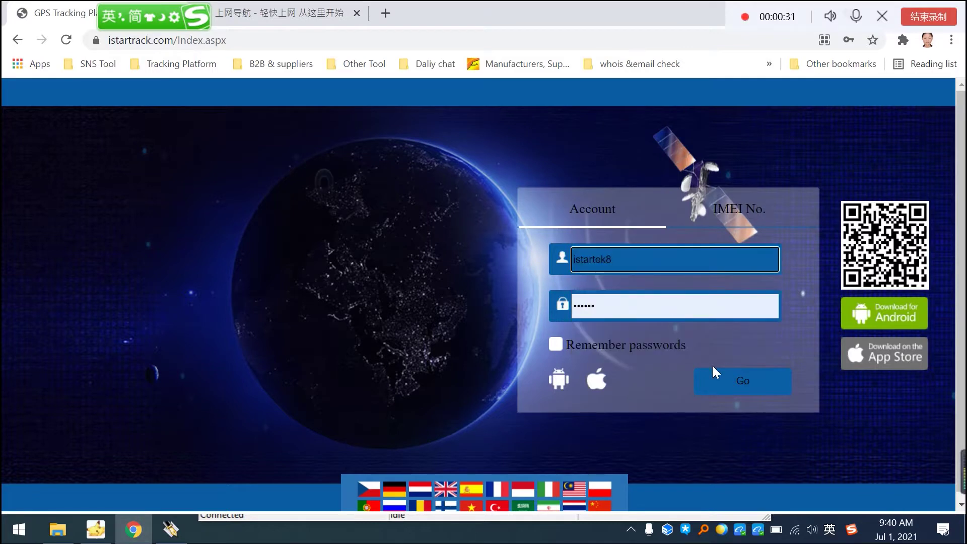
left_click(717, 377)
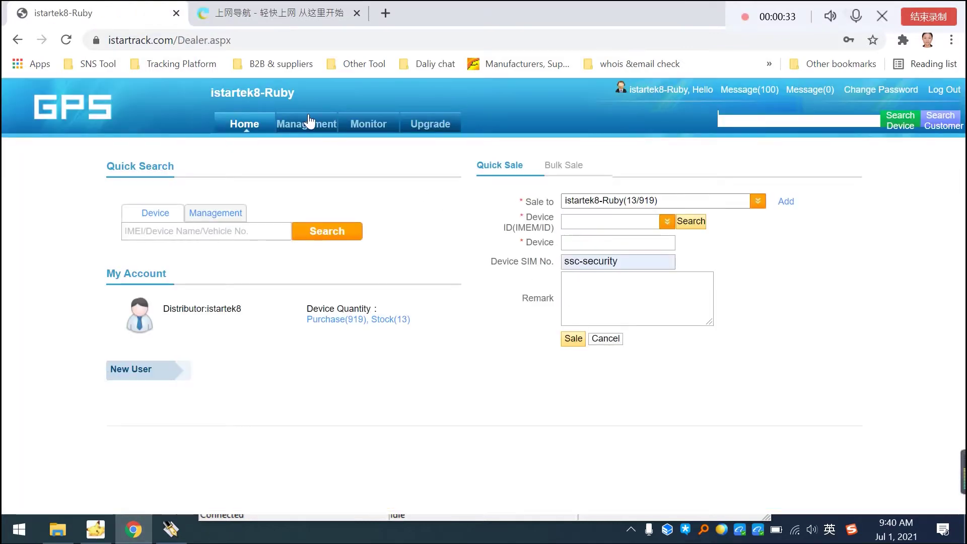
Open Management > Add Device and set the Device Type to VT200.
left_click(309, 123)
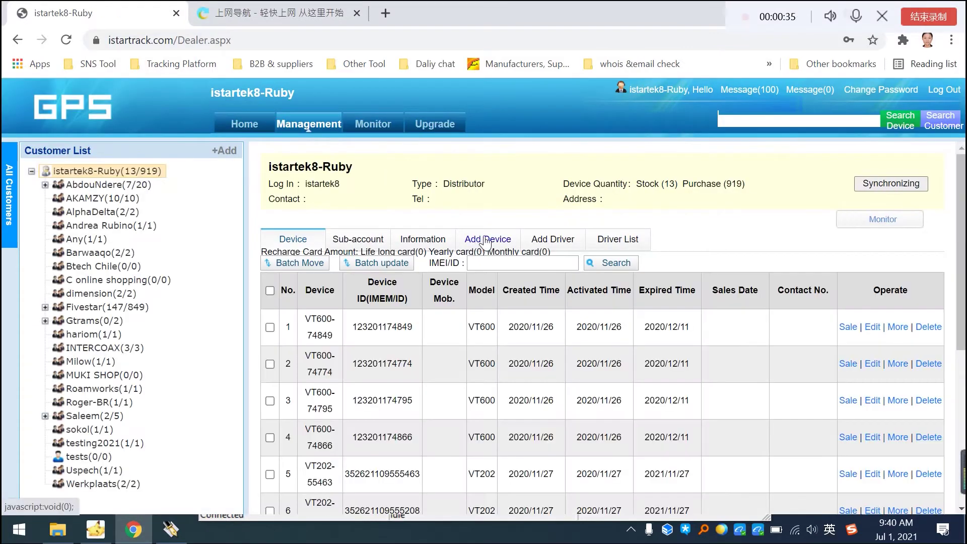
left_click(486, 242)
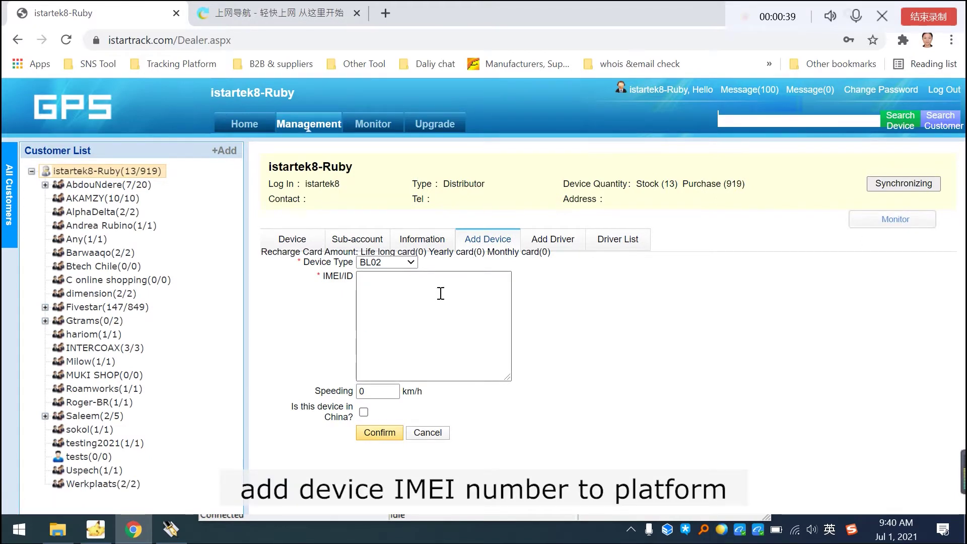
left_click(398, 262)
scroll(393, 193, "down", 3)
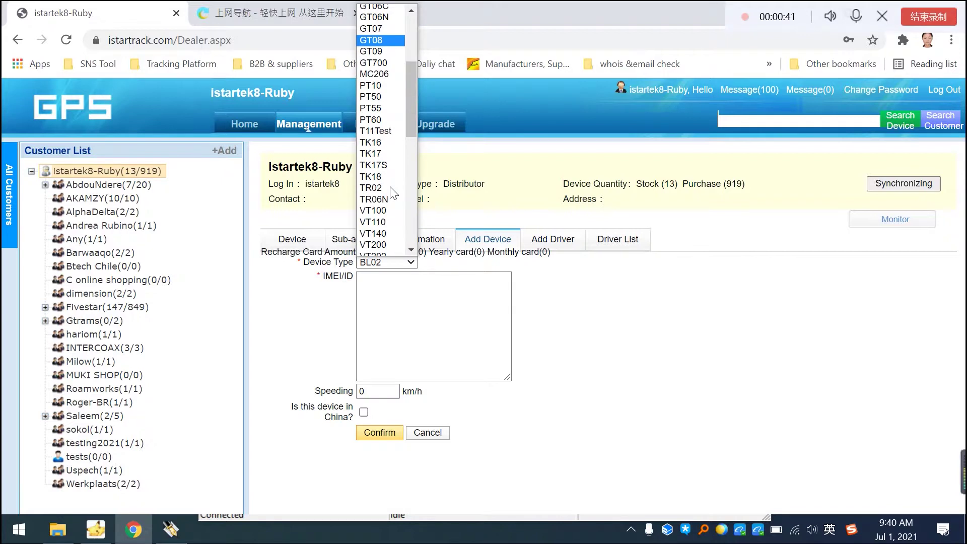
scroll(383, 172, "down", 3)
key("Escape")
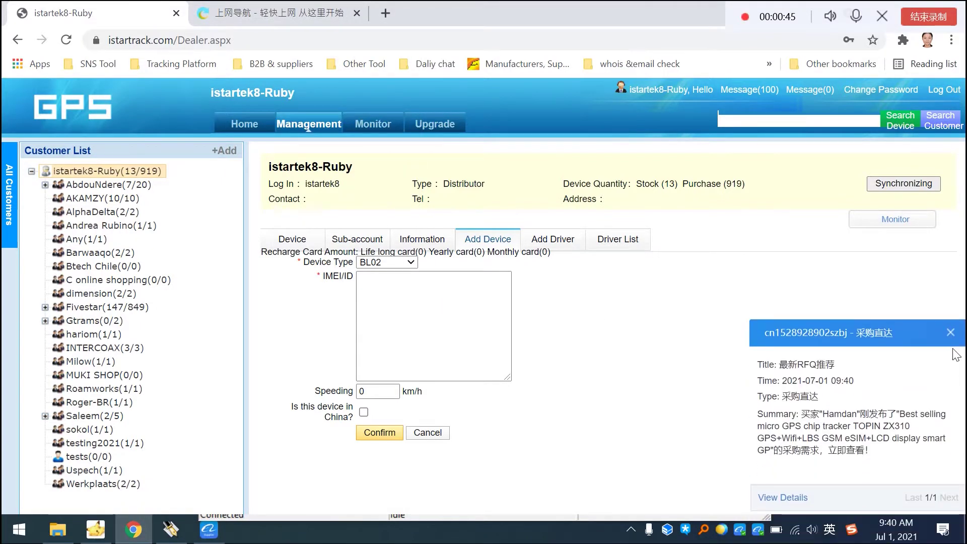
left_click(950, 333)
left_click(413, 265)
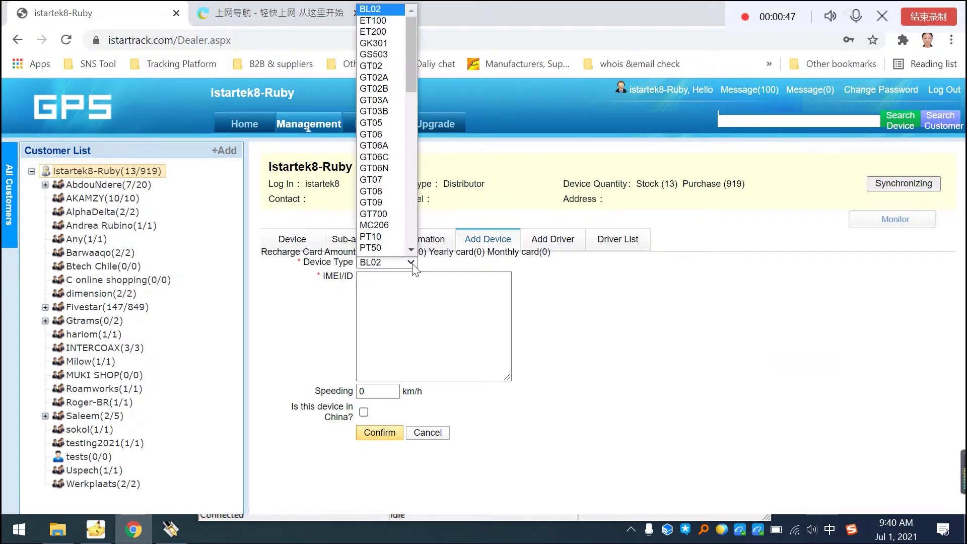
scroll(373, 187, "down", 5)
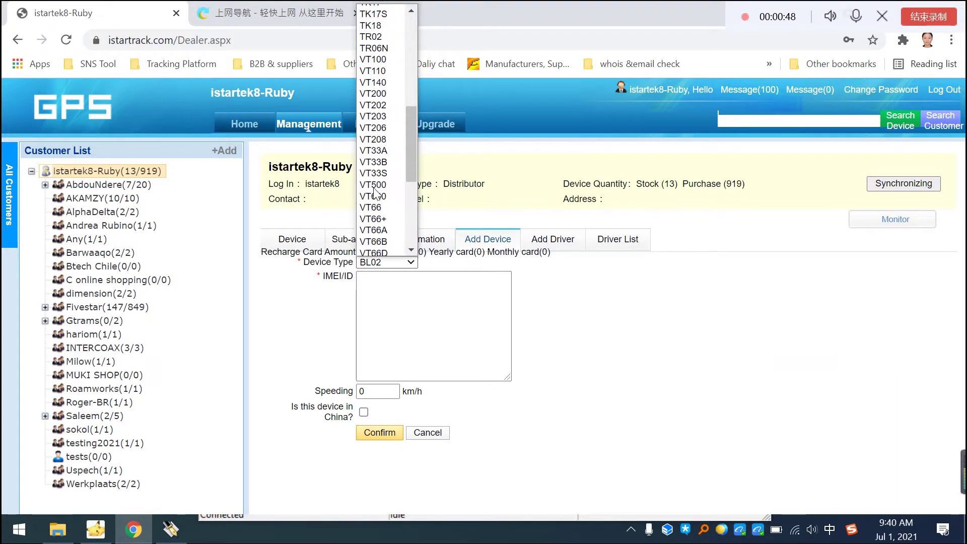
left_click(378, 93)
Copy the tracker's IMEI from the Parameter Editor into IMEI/ID and confirm the new device.
left_click(425, 312)
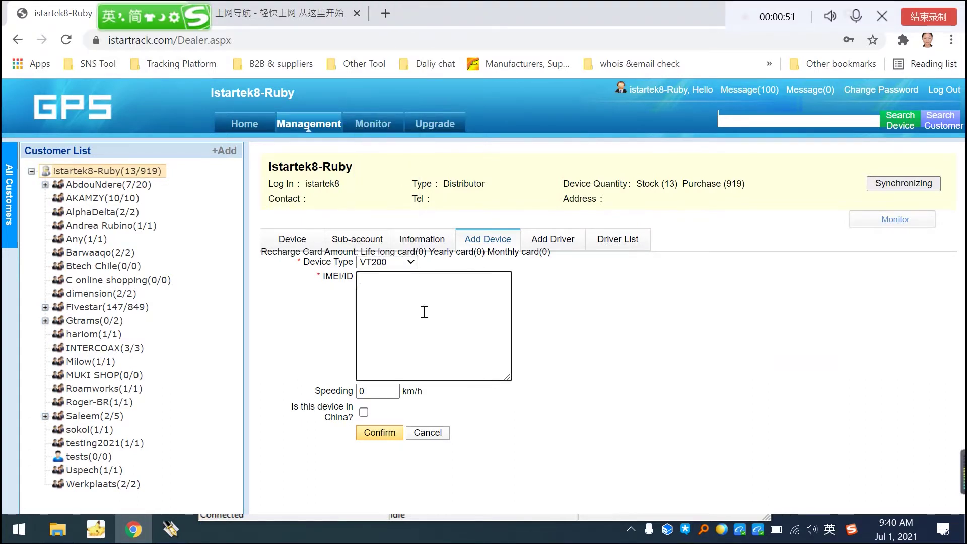
key("alt+Tab")
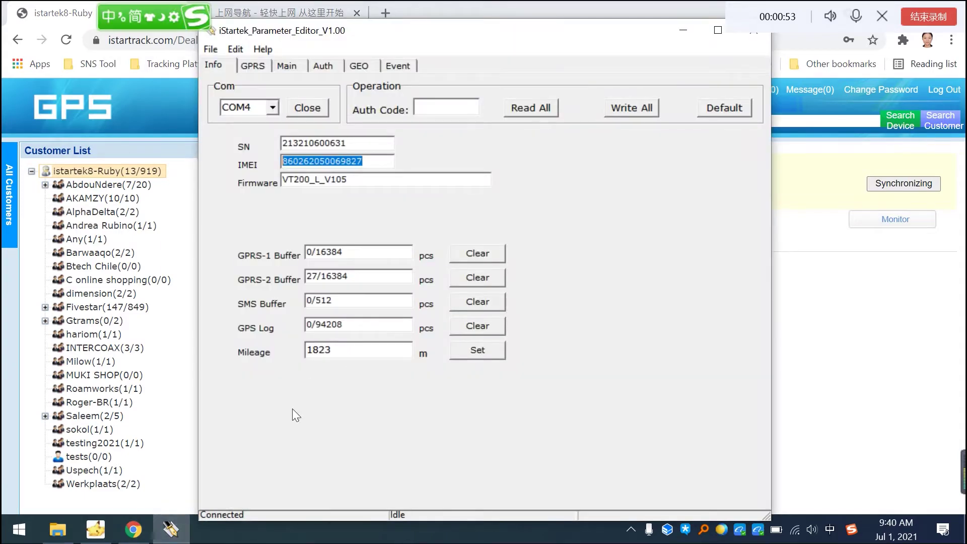
left_click_drag(374, 175, 282, 174)
key("ctrl+c")
key("alt+Tab")
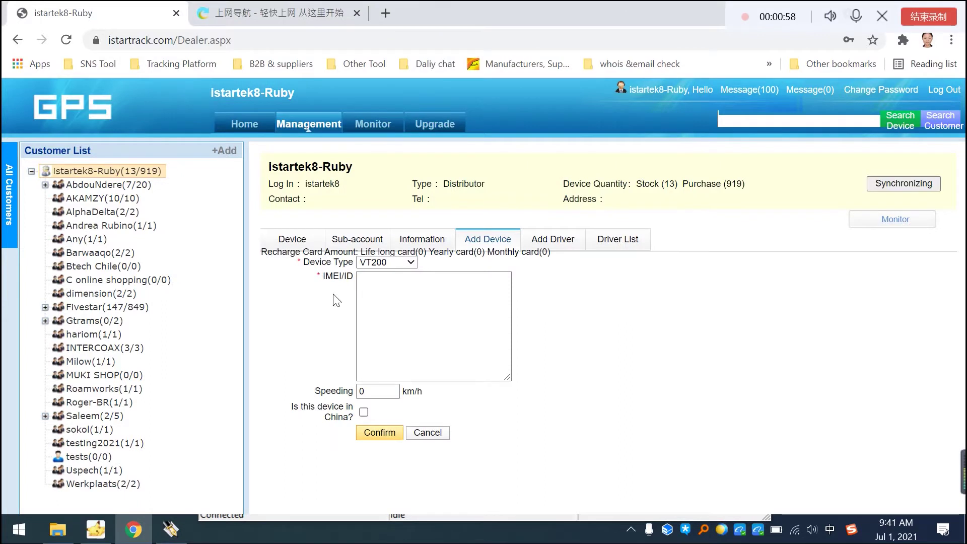
key("ctrl+v")
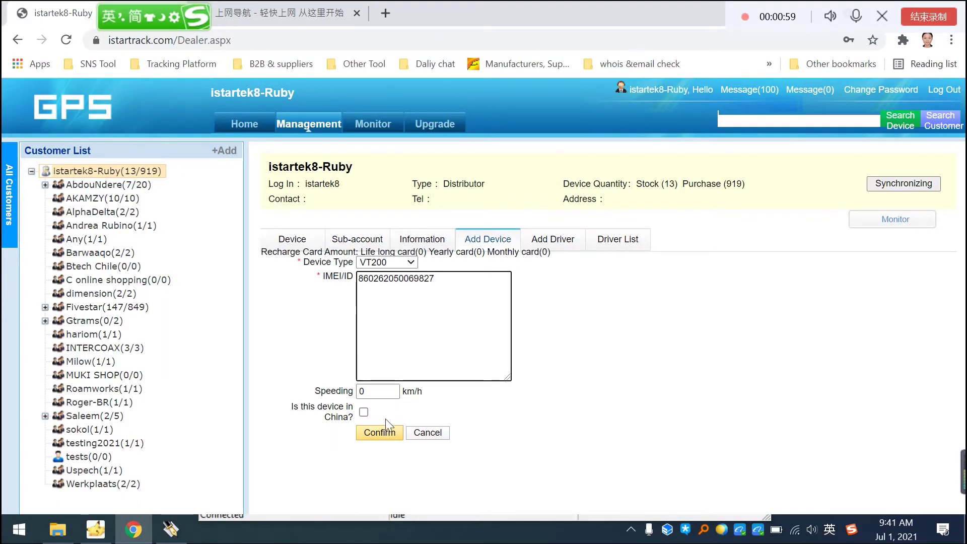
left_click(382, 432)
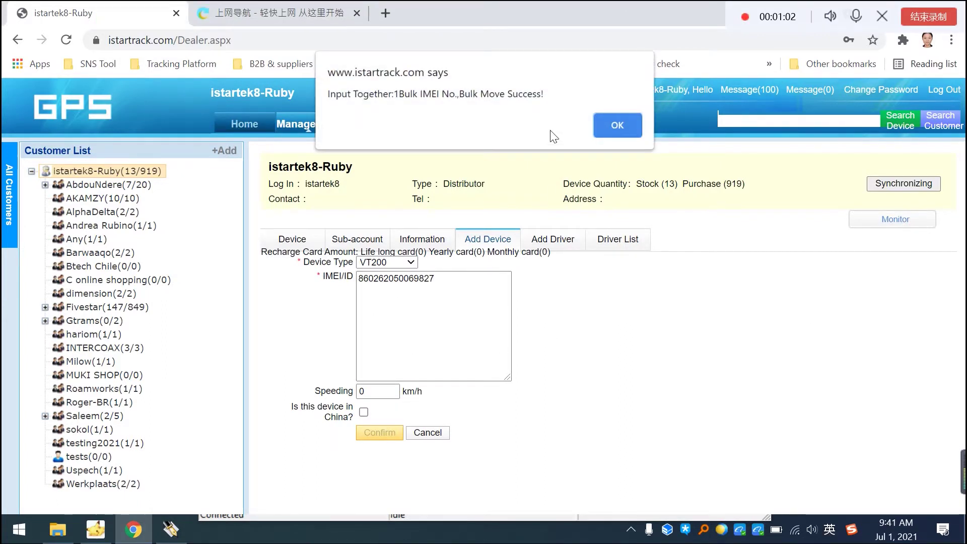
left_click(612, 124)
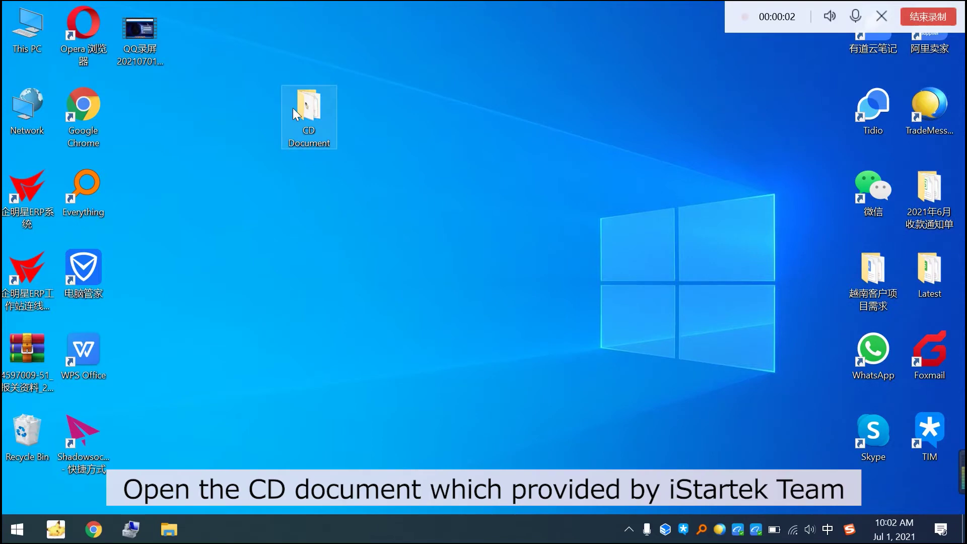
Open CD Document > USB Driver > Win 8 to reach the PL2303 installer files.
double_click(298, 111)
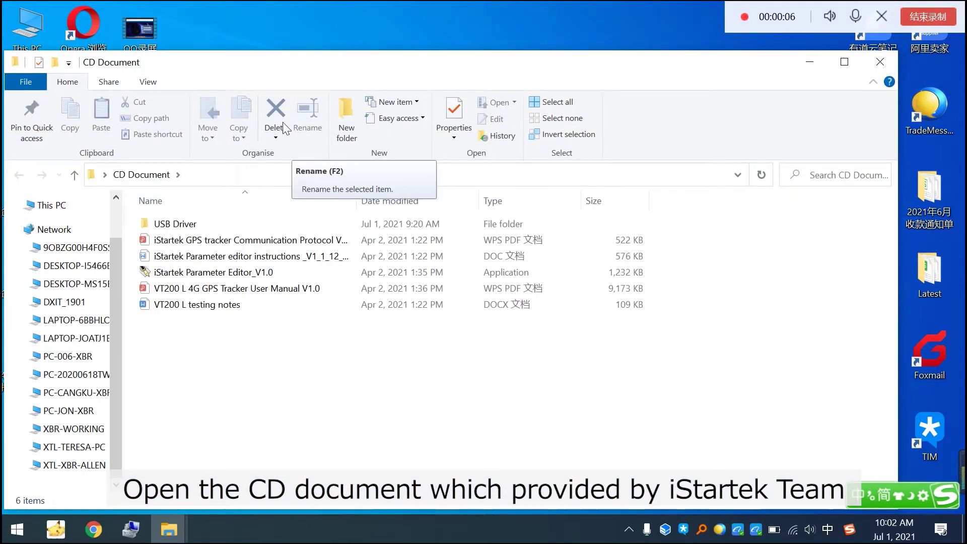
left_click(262, 223)
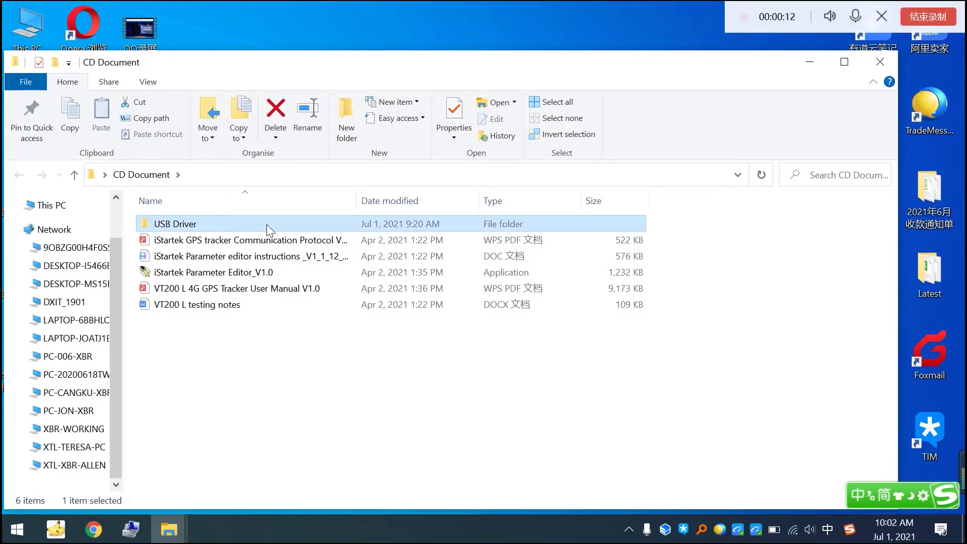
double_click(267, 228)
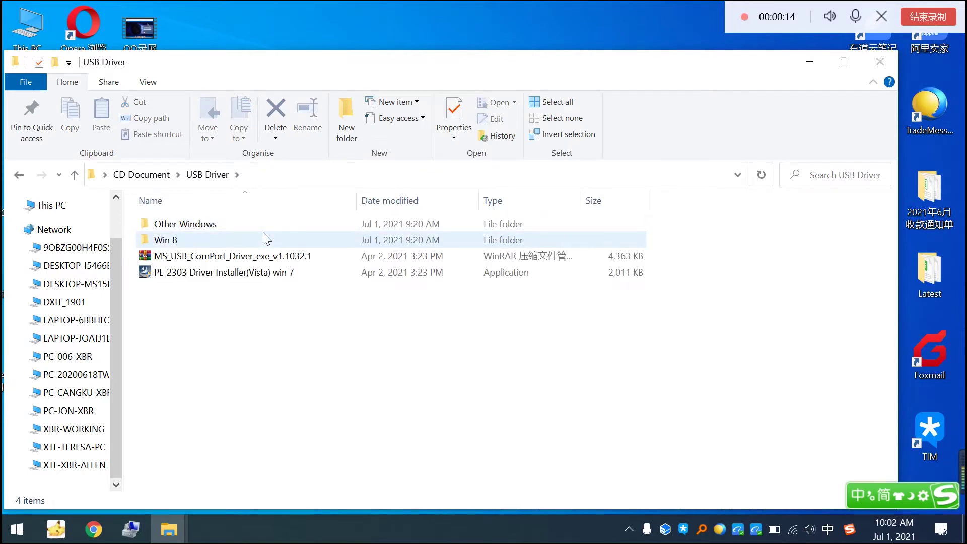
left_click(250, 241)
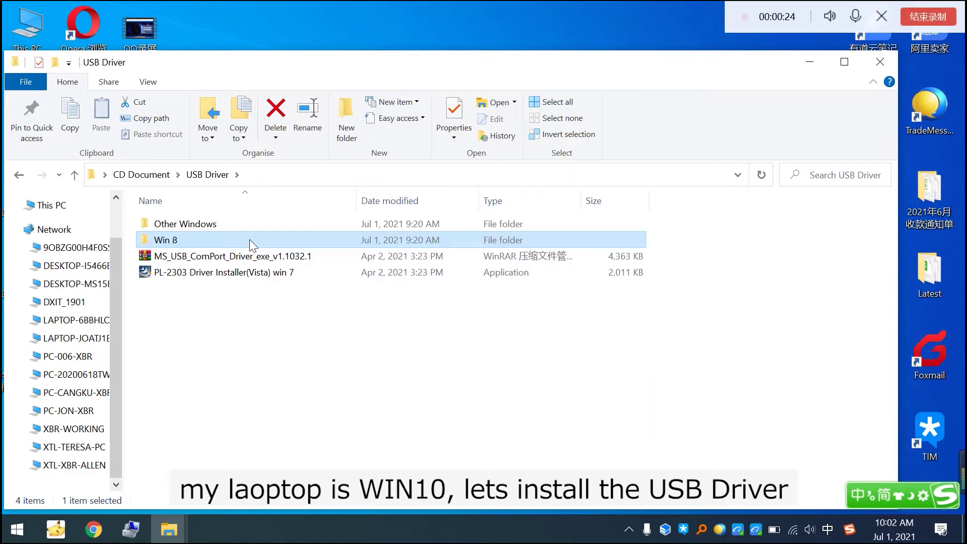
double_click(250, 239)
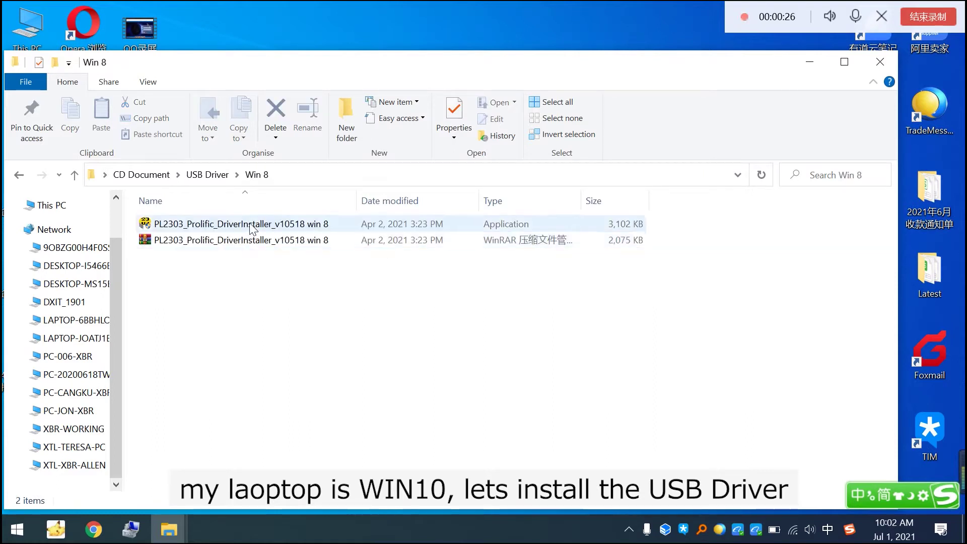
Run the PL2303 installer through 下一步 and 完成, then close the driver folder window.
double_click(253, 224)
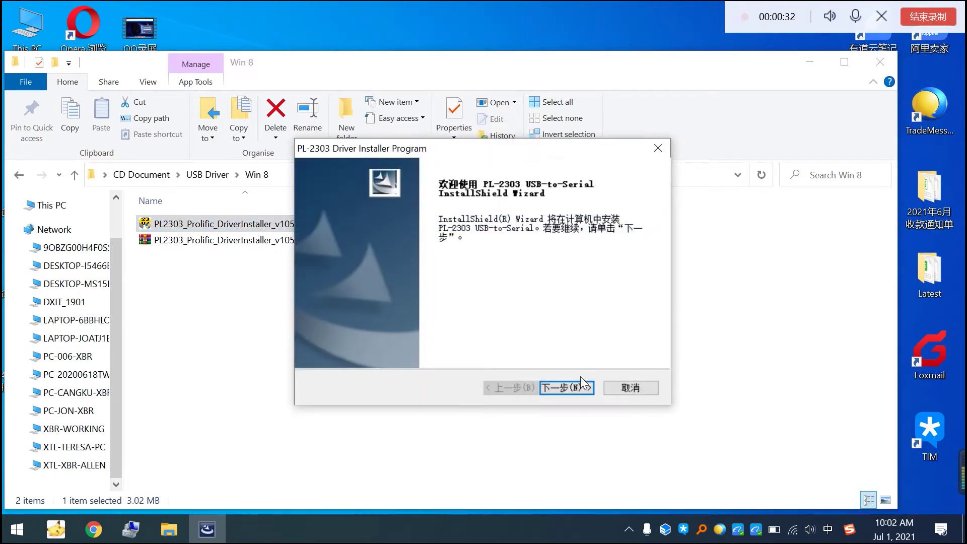
left_click(581, 377)
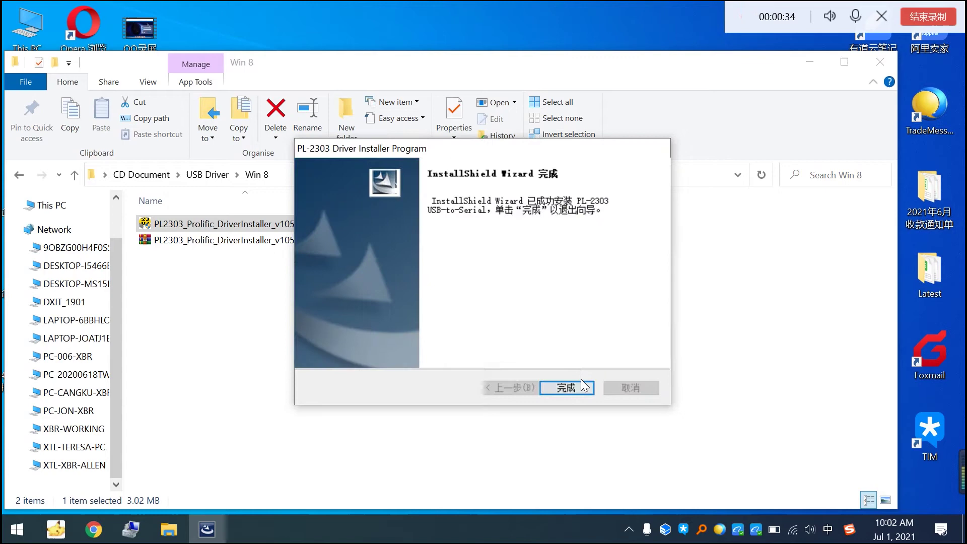
left_click(581, 386)
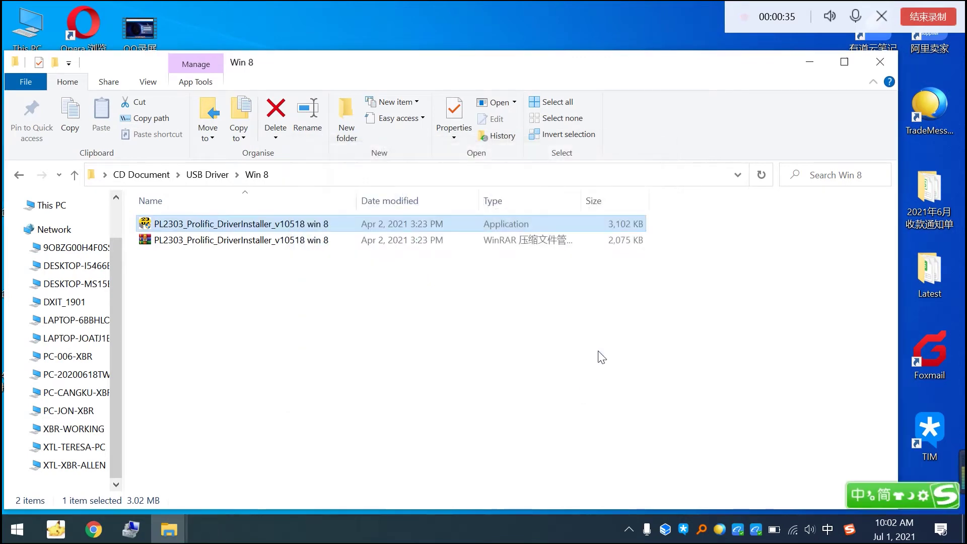
left_click(883, 58)
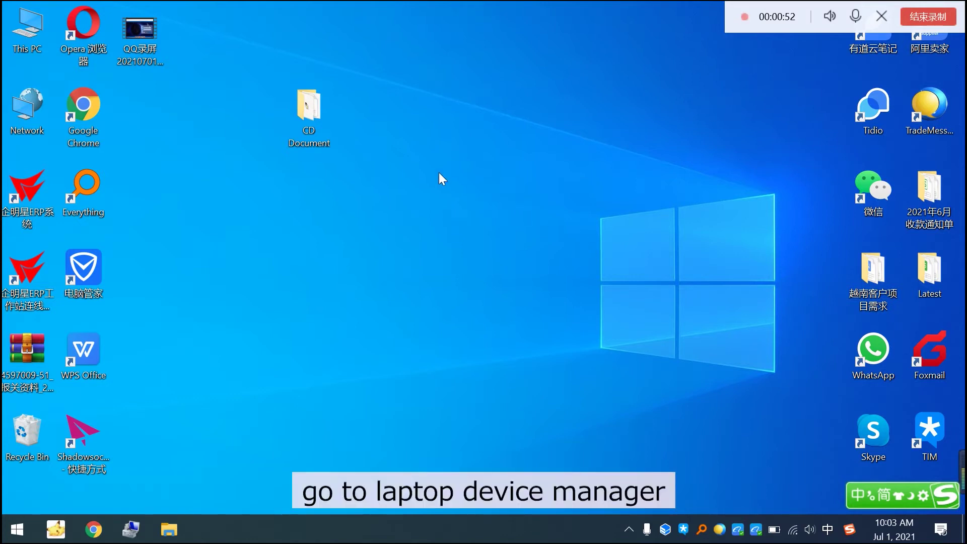
Confirm in Device Manager's Ports list that the Prolific USB-to-Serial port is COM3, then restore the driver folder.
right_click(24, 34)
left_click(45, 78)
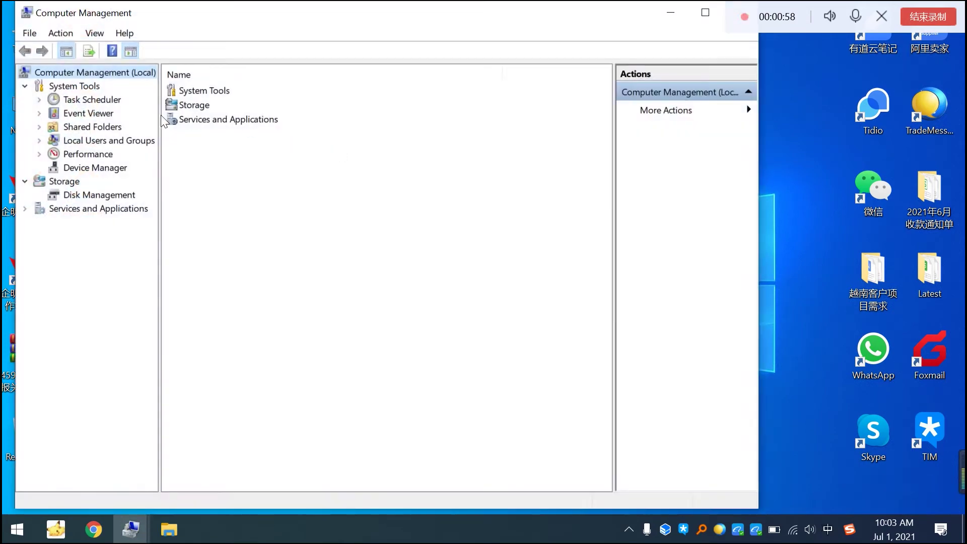
left_click(110, 171)
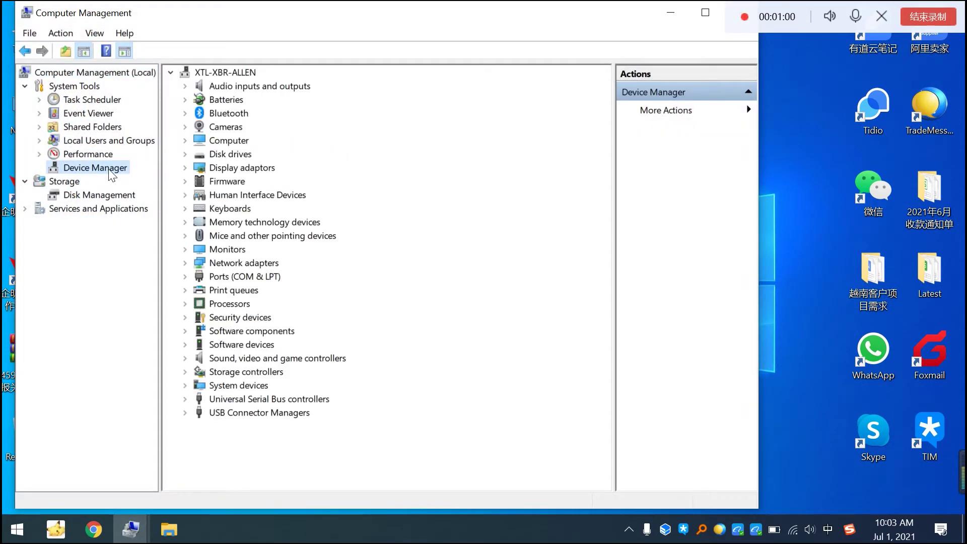
left_click(272, 280)
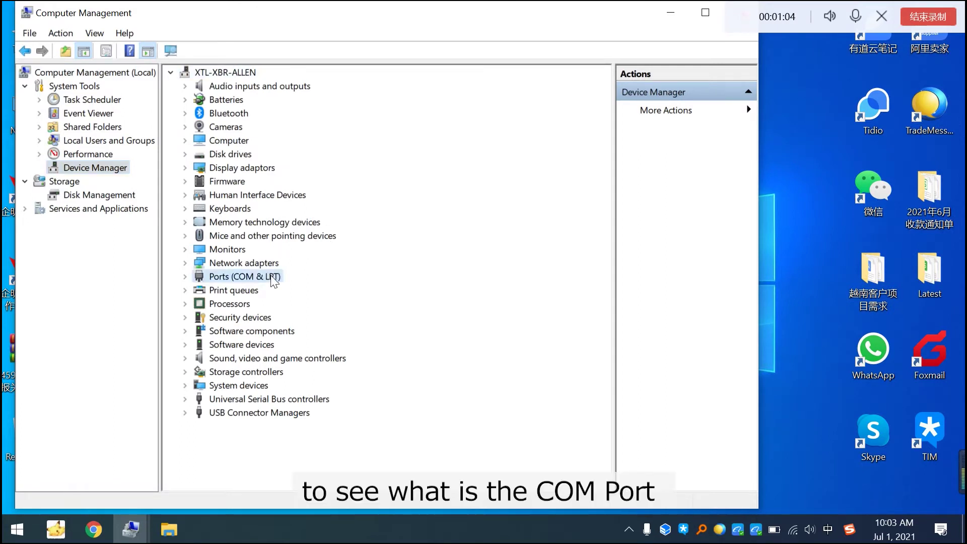
double_click(273, 280)
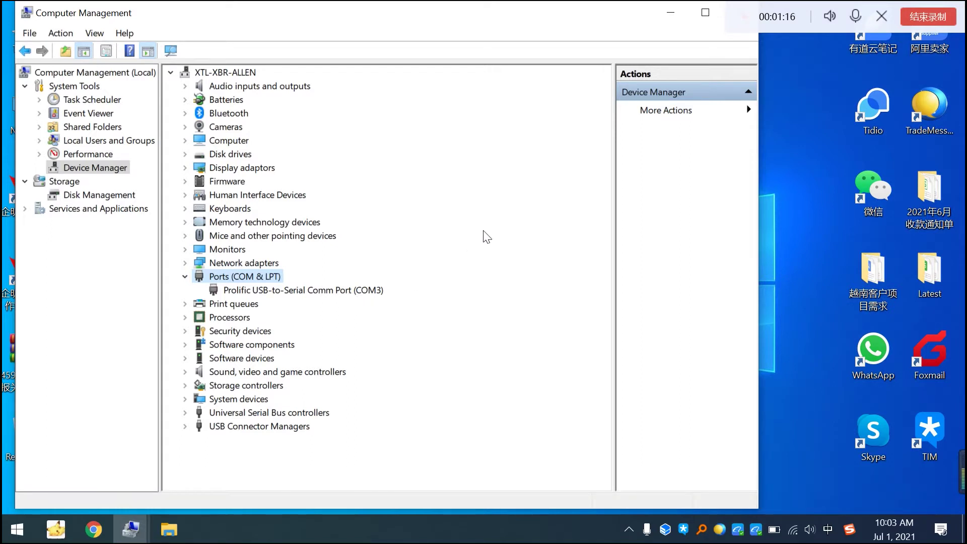
left_click(367, 291)
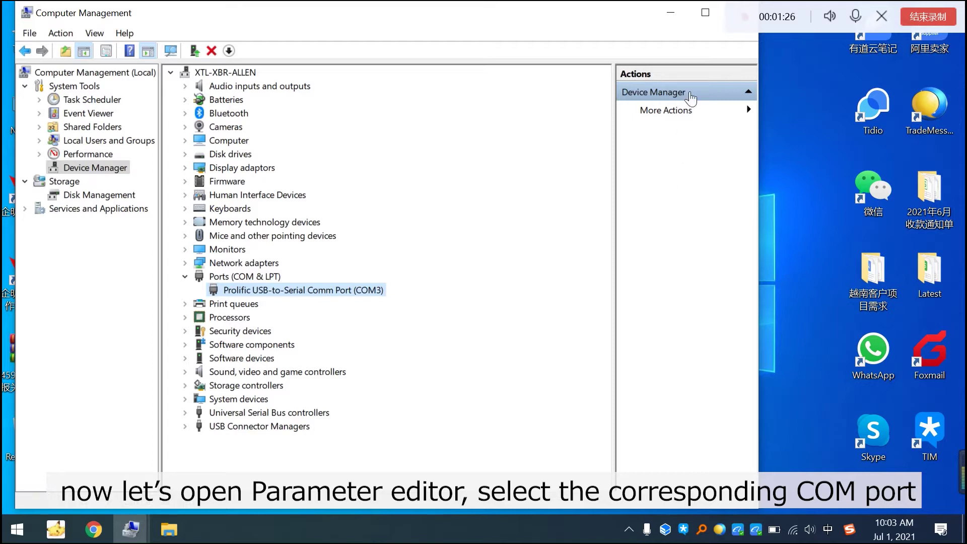
left_click(168, 529)
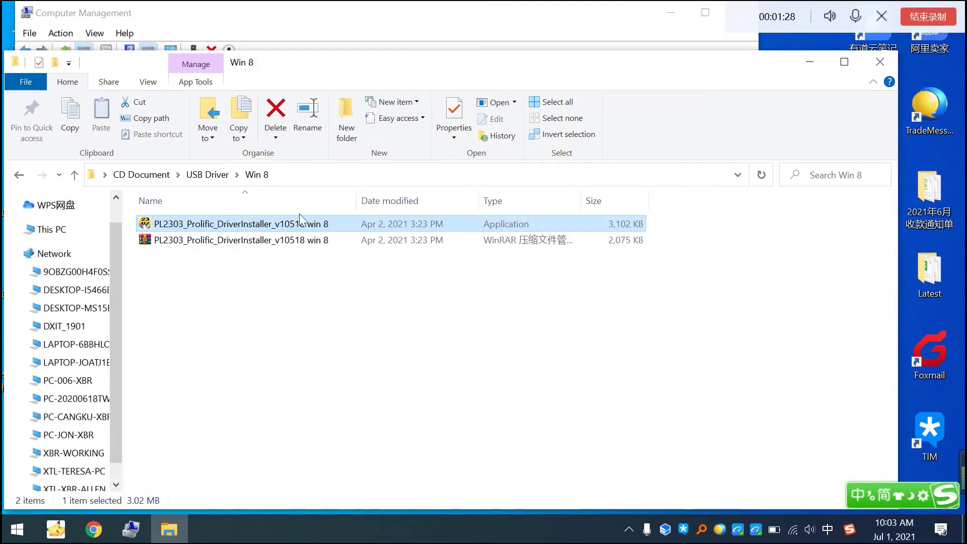
Launch iStartek Parameter Editor_V1.0 from CD Document and connect to the tracker on COM3.
left_click(19, 175)
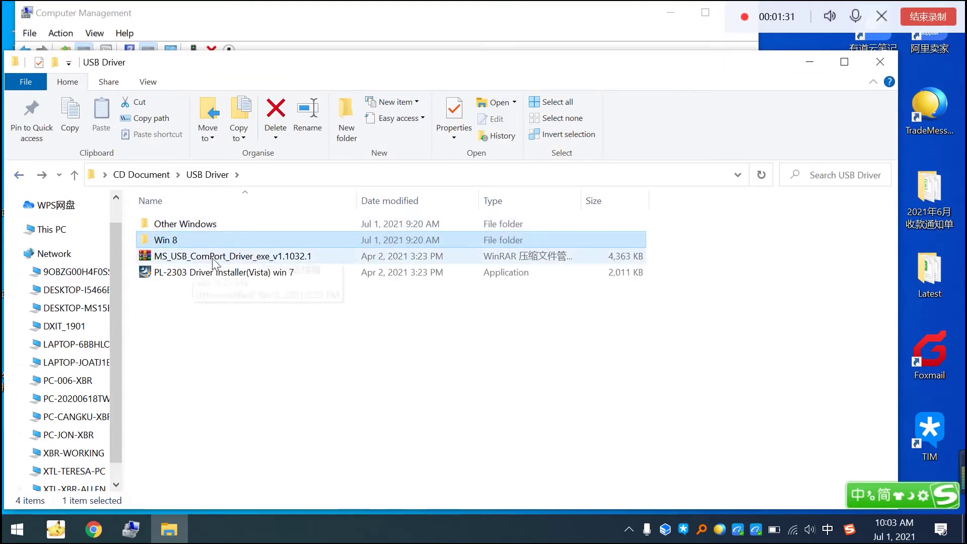
left_click(18, 175)
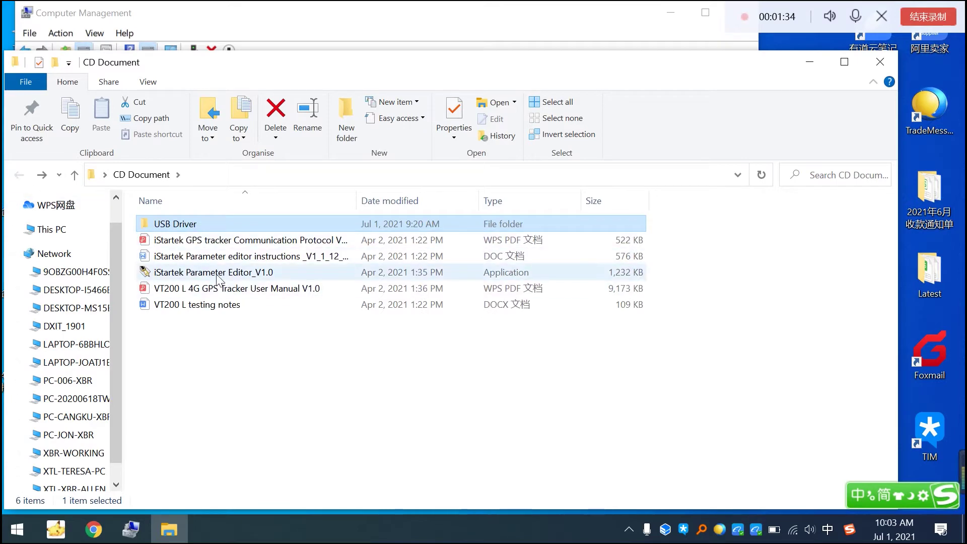
double_click(217, 273)
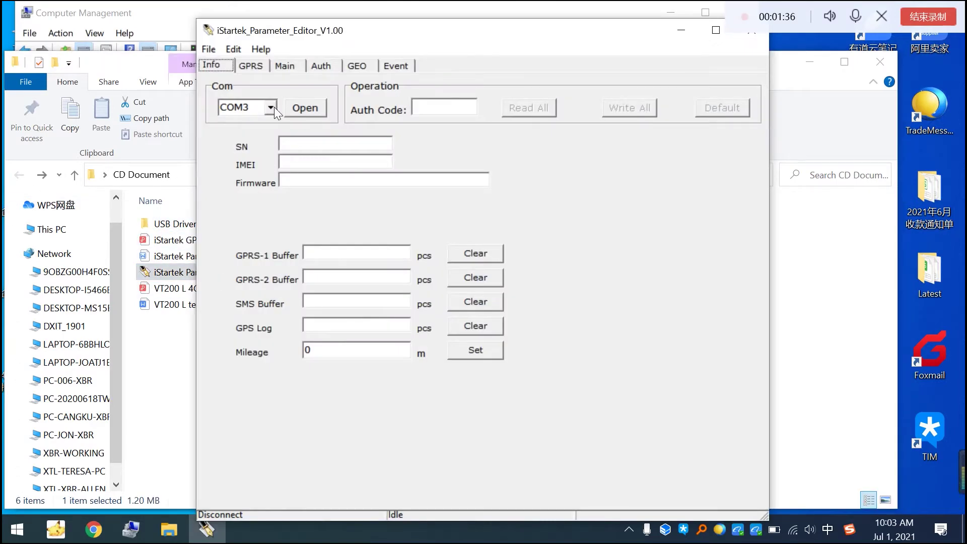
left_click(271, 107)
left_click(267, 125)
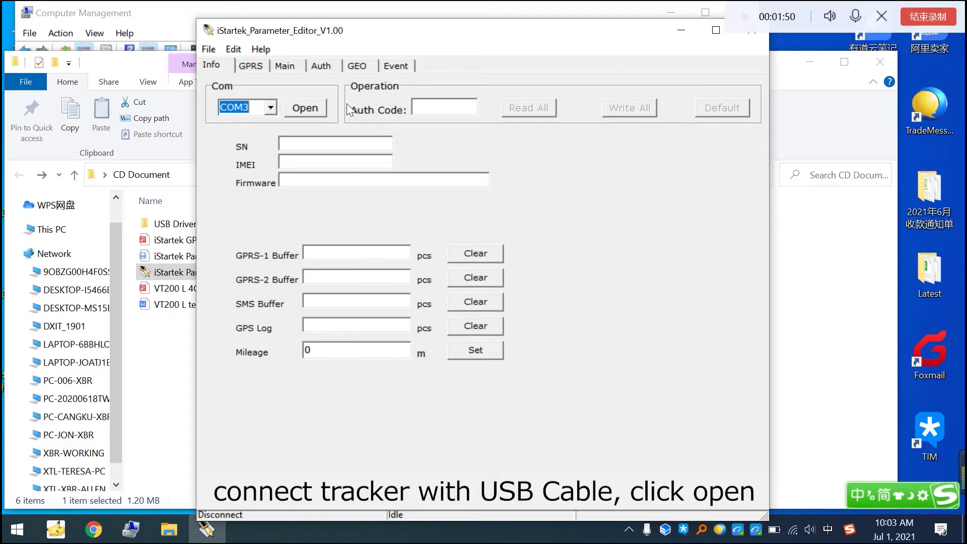
left_click(299, 111)
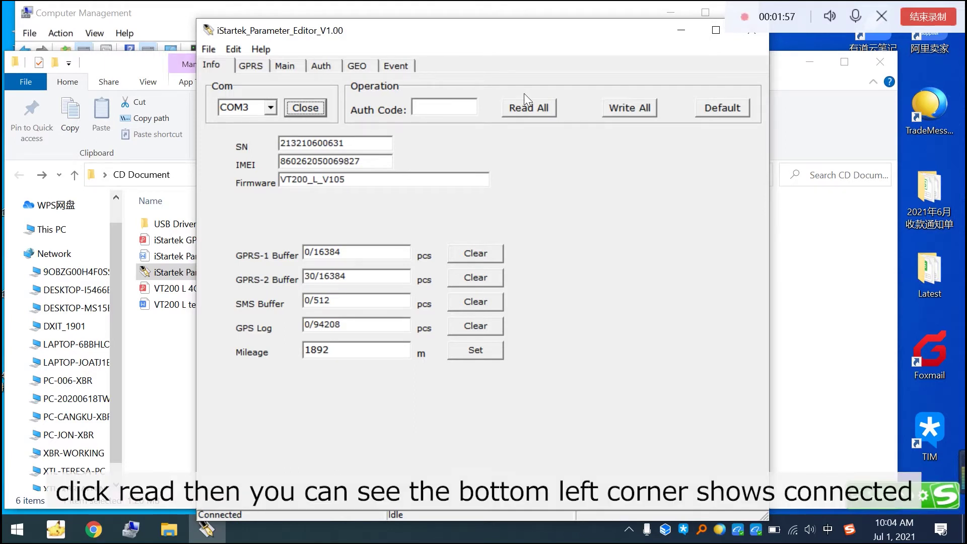
Read all parameters from the tracker and acknowledge the 'Read All Completed!' notice.
left_click(530, 109)
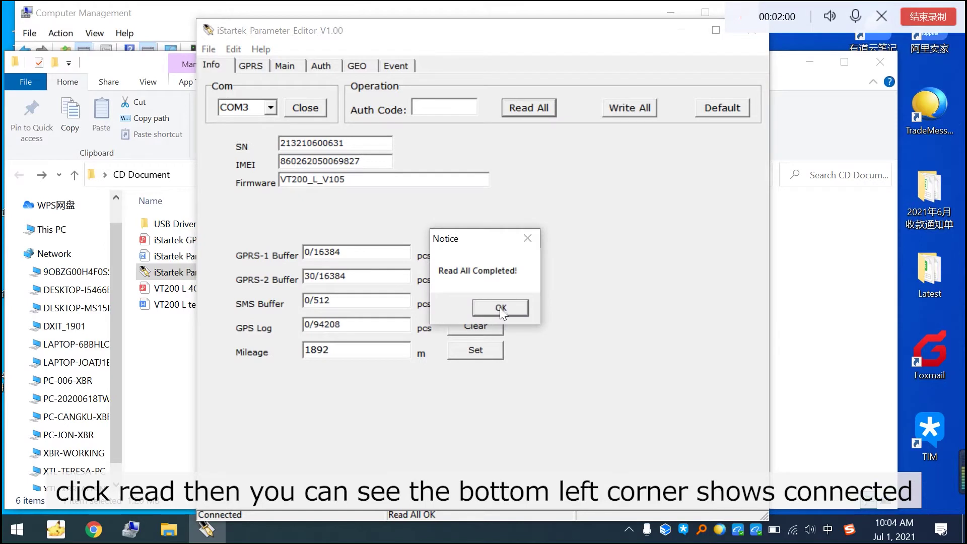
left_click(500, 307)
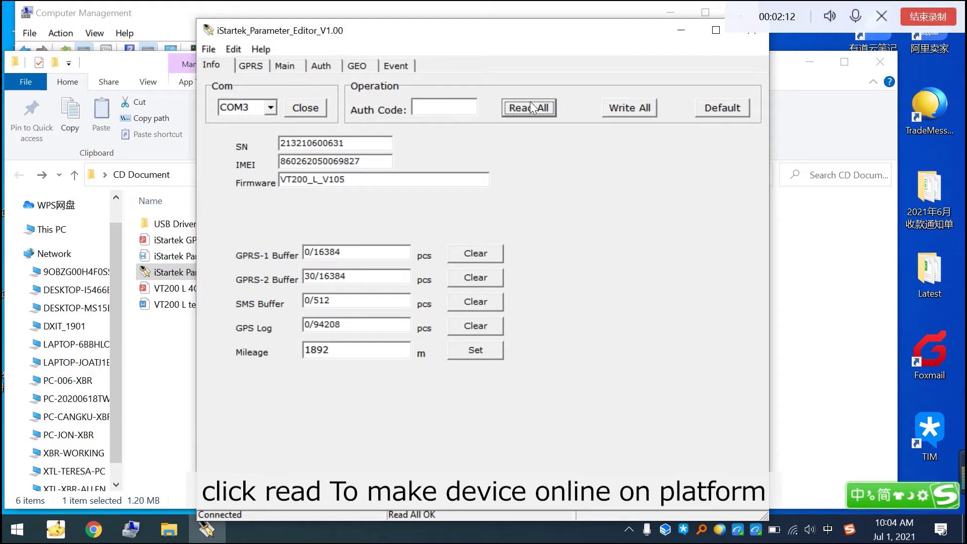
Show the GPRS tab and highlight the GPRS-1 server address istartracker.com.
left_click(253, 65)
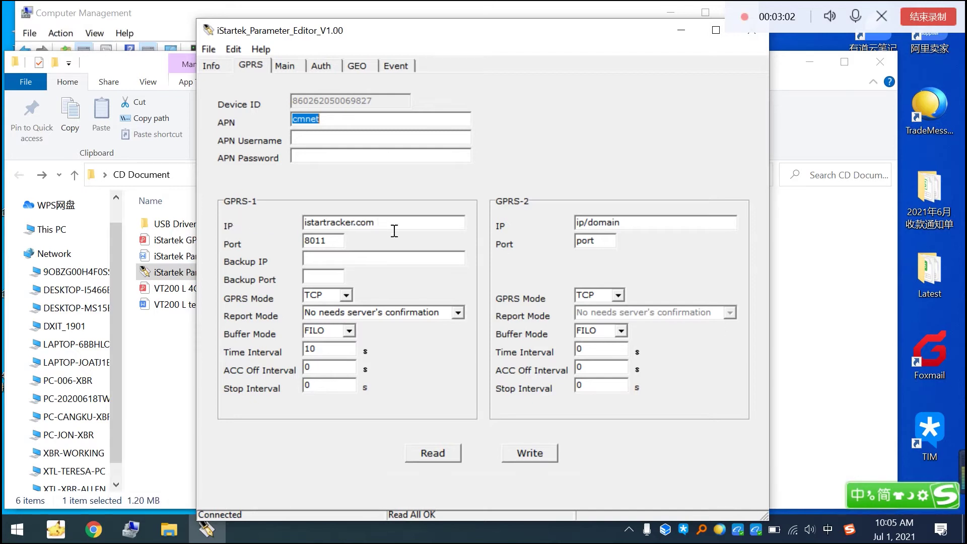
left_click_drag(385, 226, 310, 233)
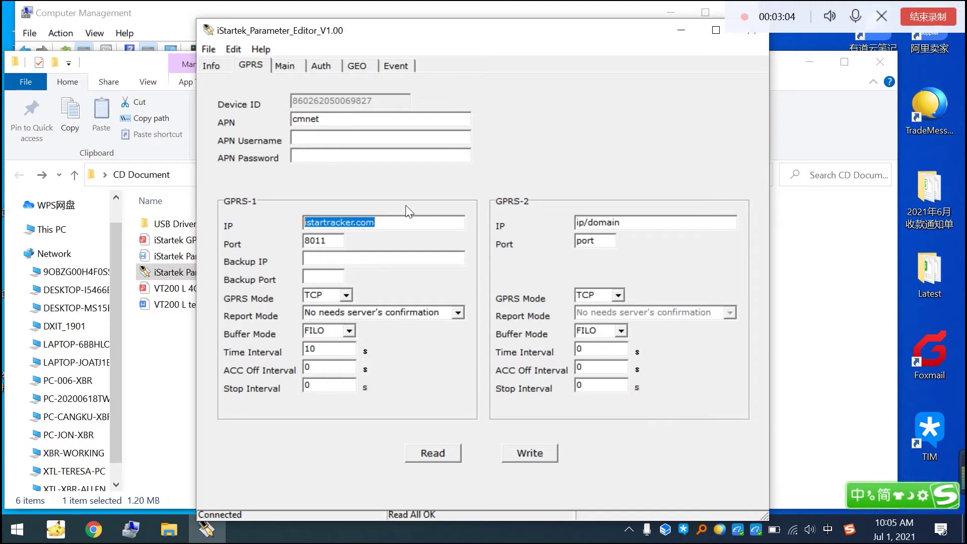